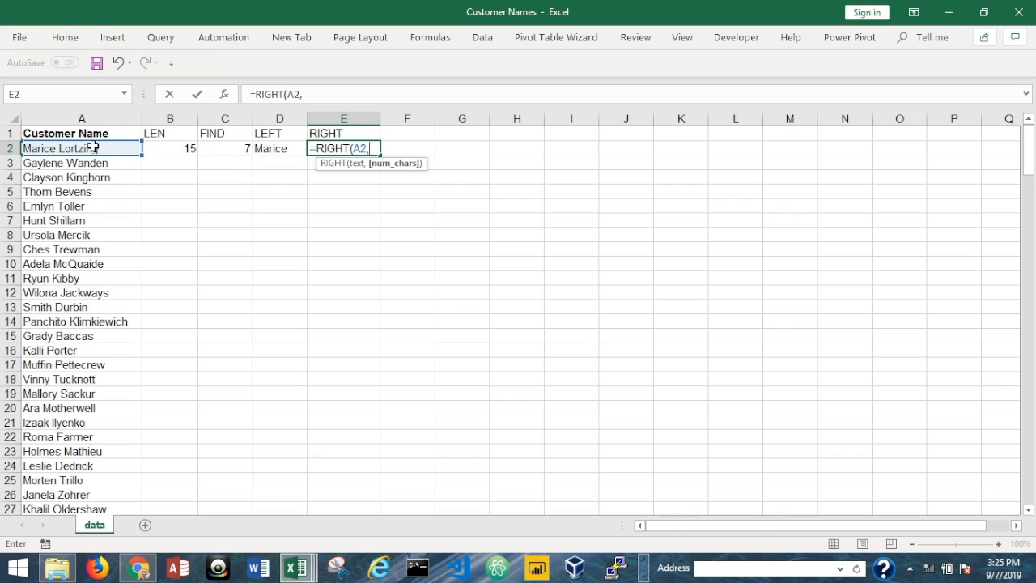
- Review the existing last-name formula and how many customer names the list holds
{"action": "left_click", "coordinate": [330, 148]}
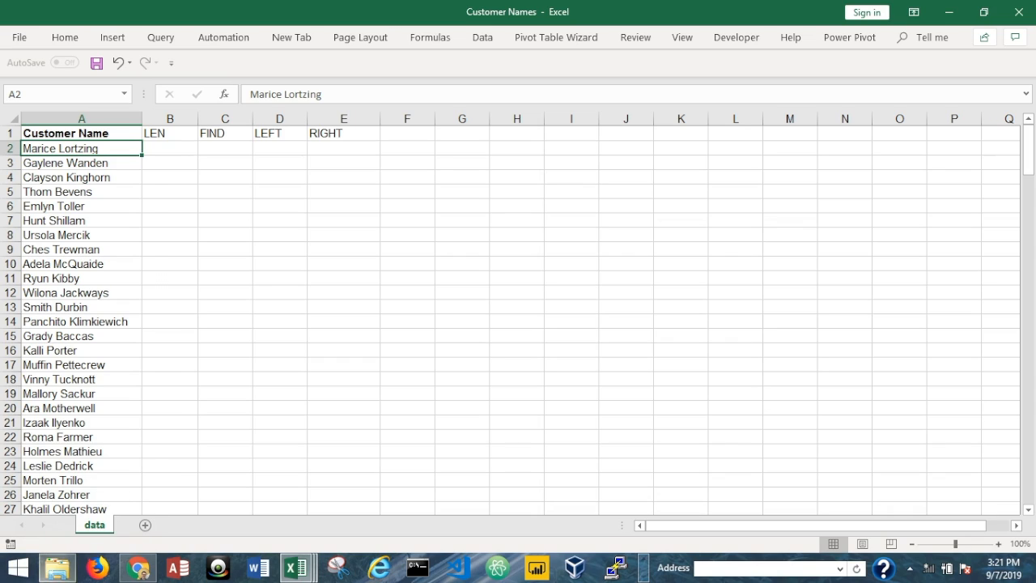
{"action": "left_click", "coordinate": [63, 116]}
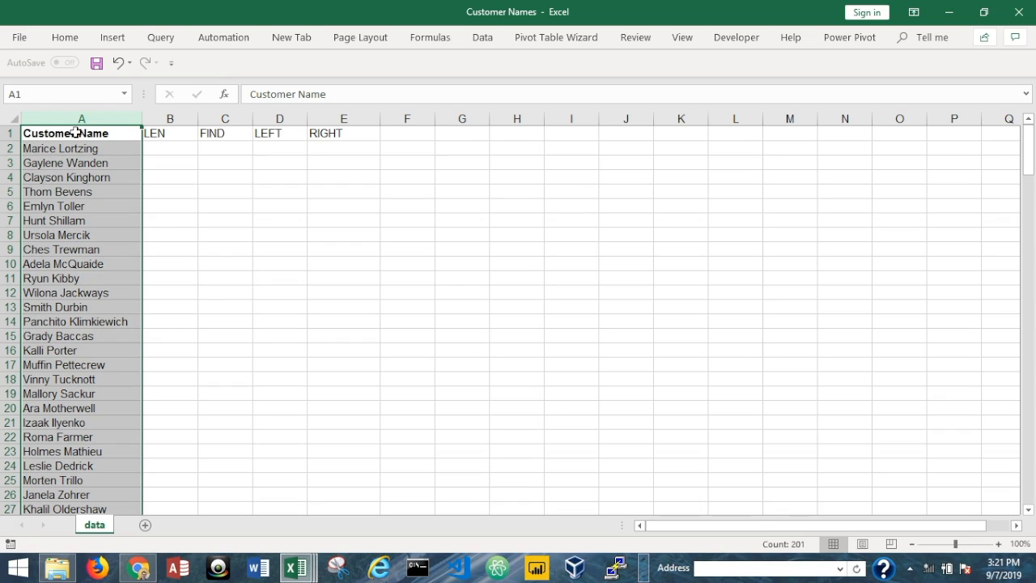
{"action": "left_click", "coordinate": [172, 134]}
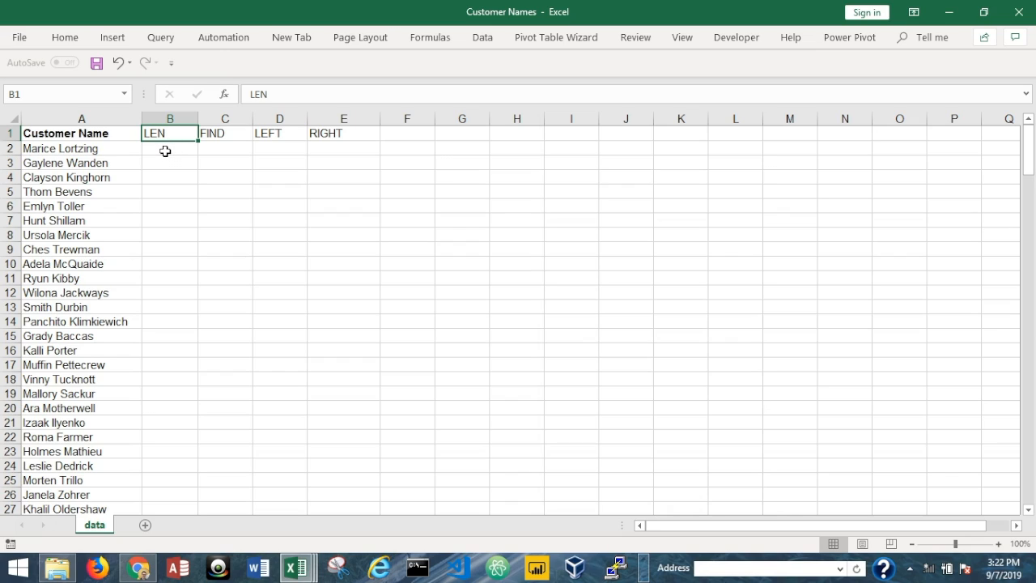
- Enter =LEN(A2) in B2 to count the first name's characters, giving 15
{"action": "left_click", "coordinate": [164, 147]}
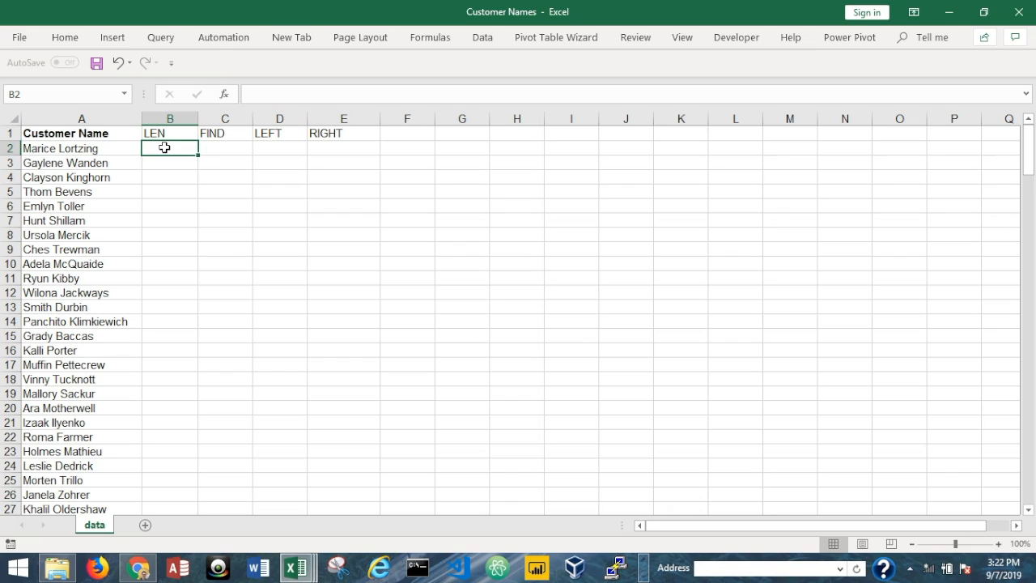
{"action": "type", "text": "=len"}
{"action": "key", "text": "Tab"}
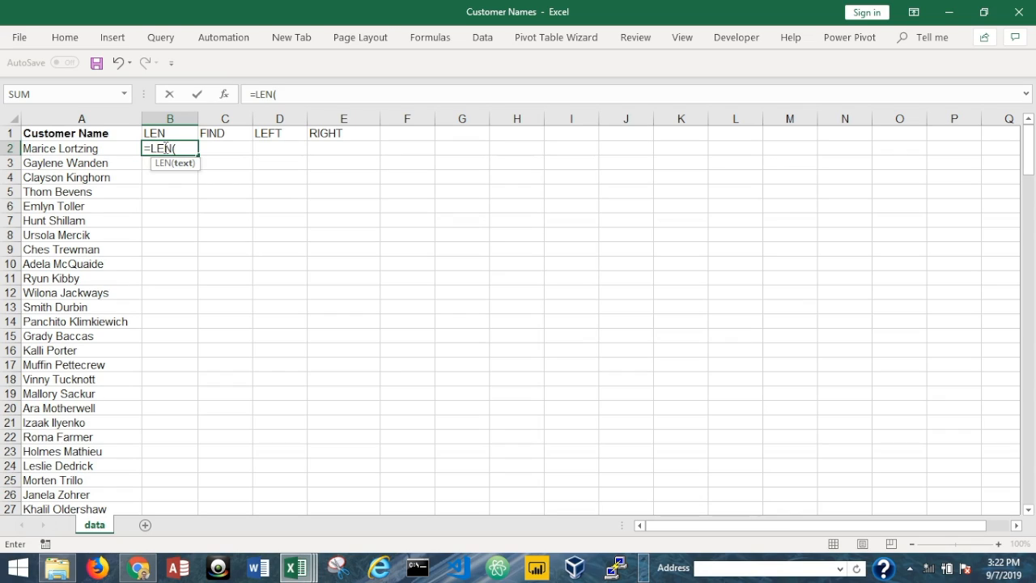
{"action": "key", "text": "BackSpace"}
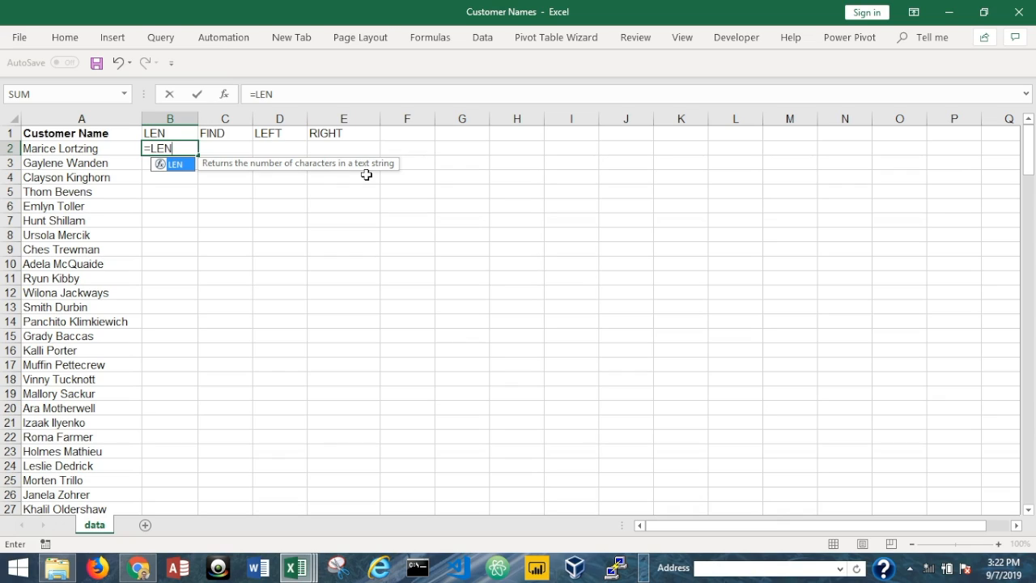
{"action": "type", "text": "("}
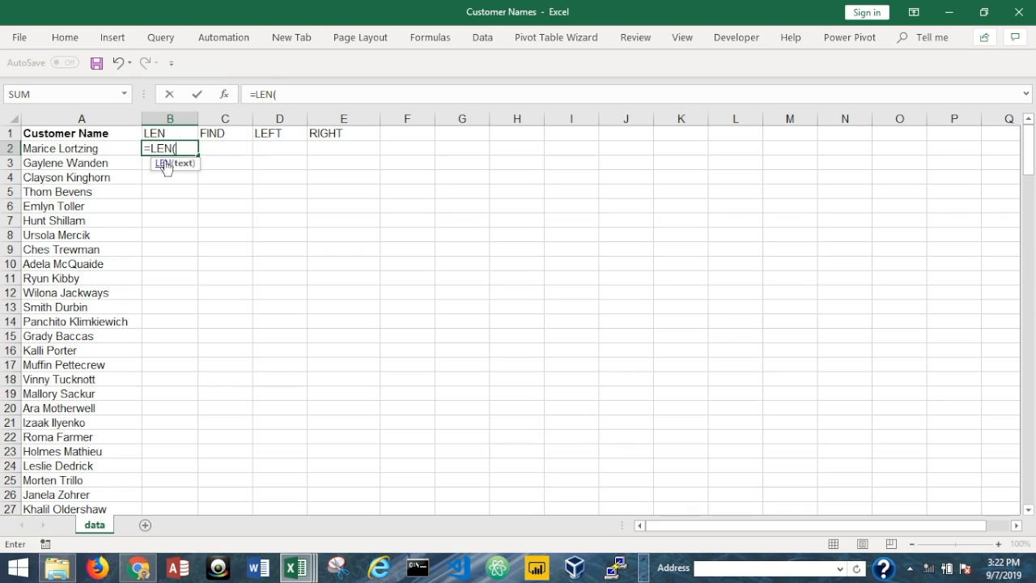
{"action": "left_click", "coordinate": [105, 149]}
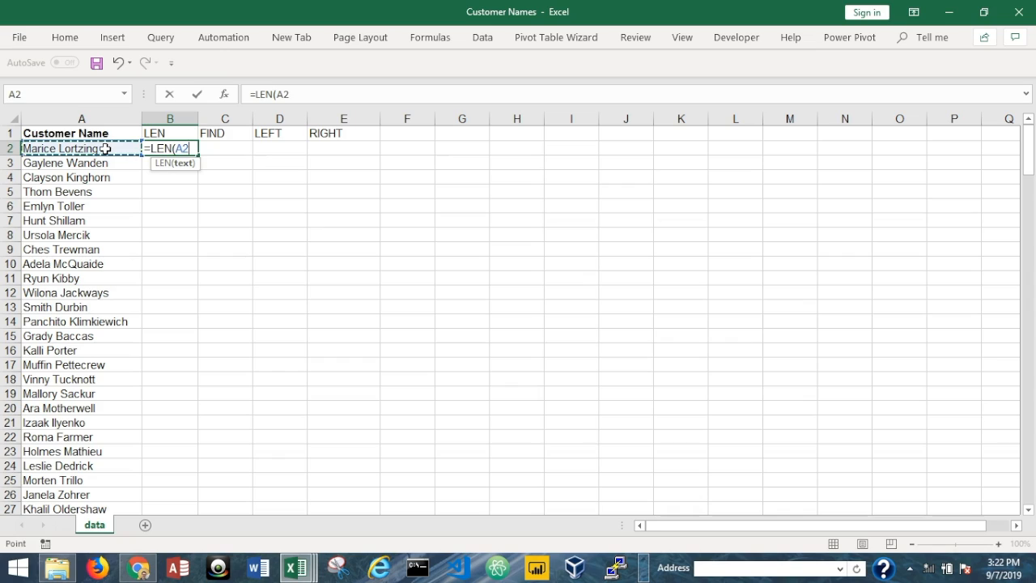
{"action": "type", "text": ")"}
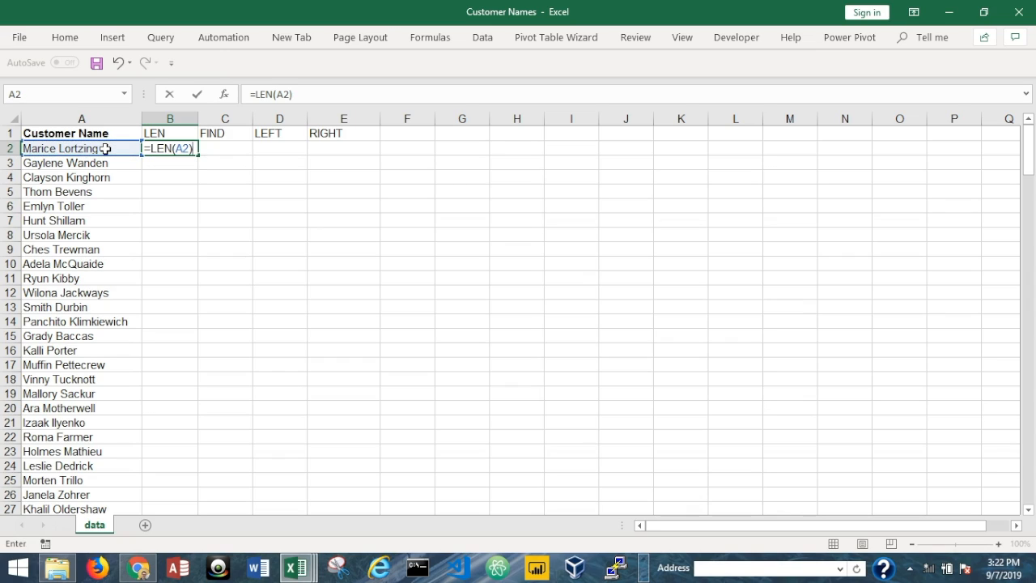
{"action": "key", "text": "Return"}
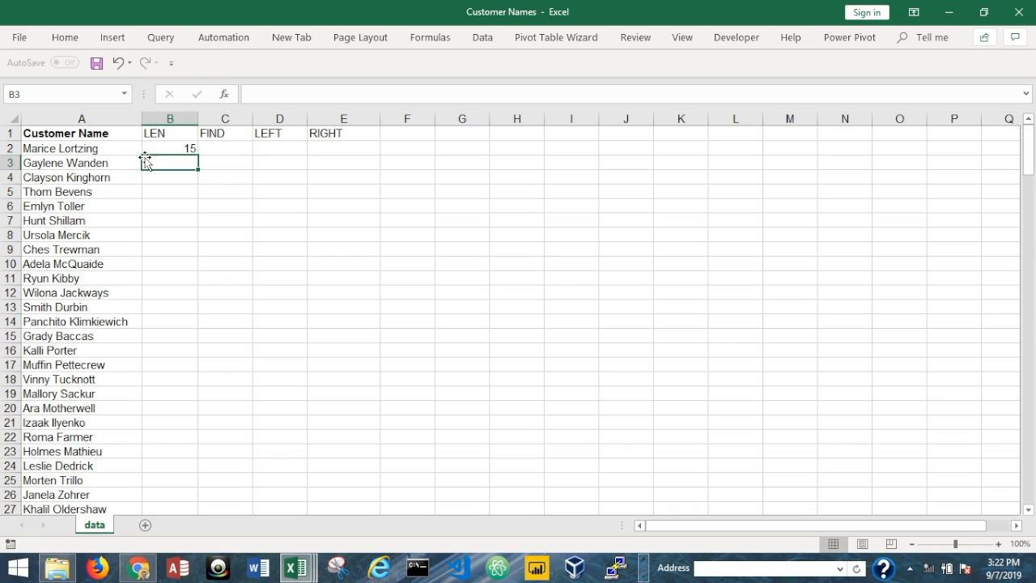
- Enter =FIND(" ",A2) in C2 to locate the space, returning 7
{"action": "left_click", "coordinate": [225, 150]}
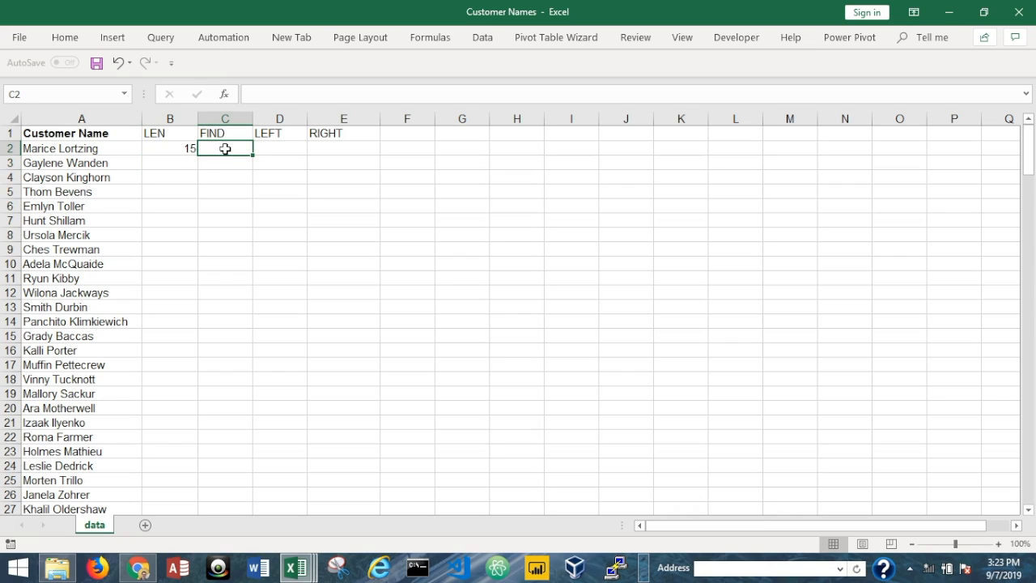
{"action": "type", "text": "=fn"}
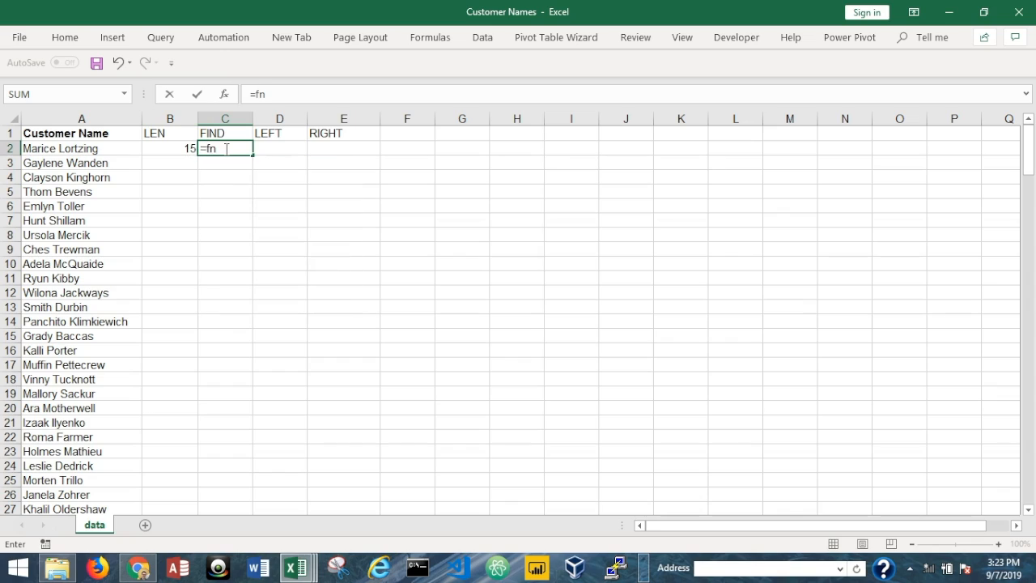
{"action": "key", "text": "BackSpace"}
{"action": "type", "text": "ind"}
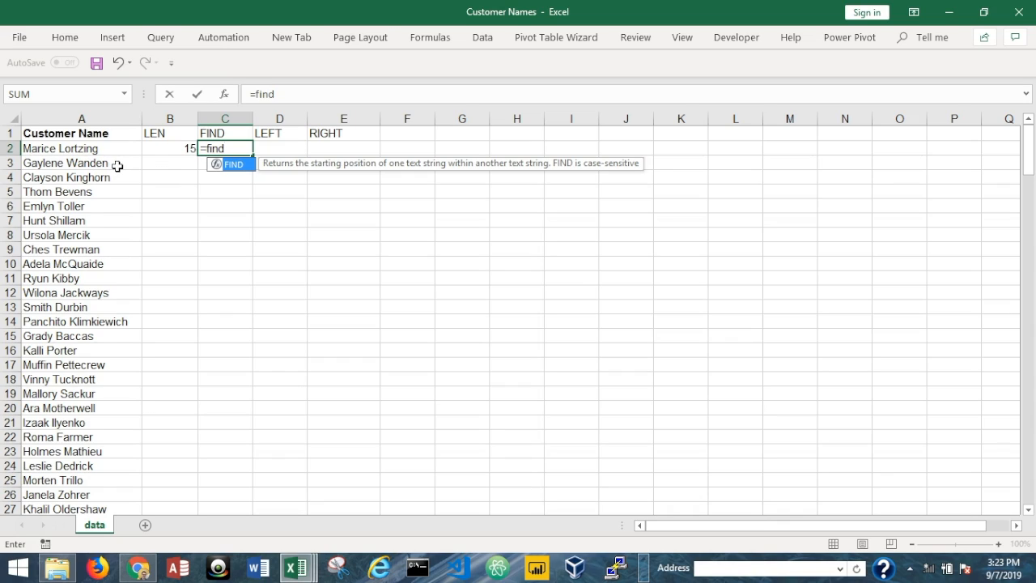
{"action": "type", "text": "("}
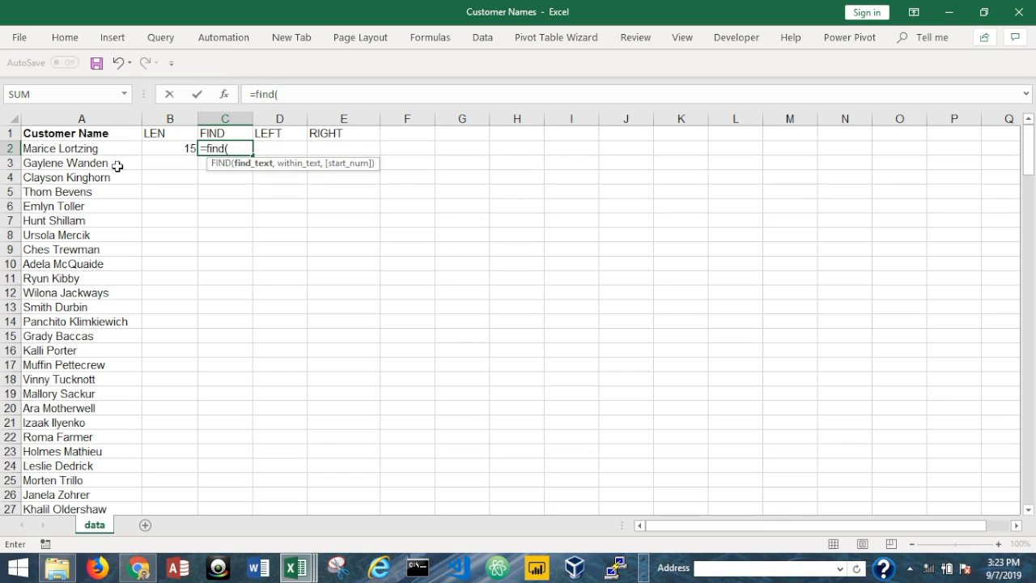
{"action": "type", "text": "\" \","}
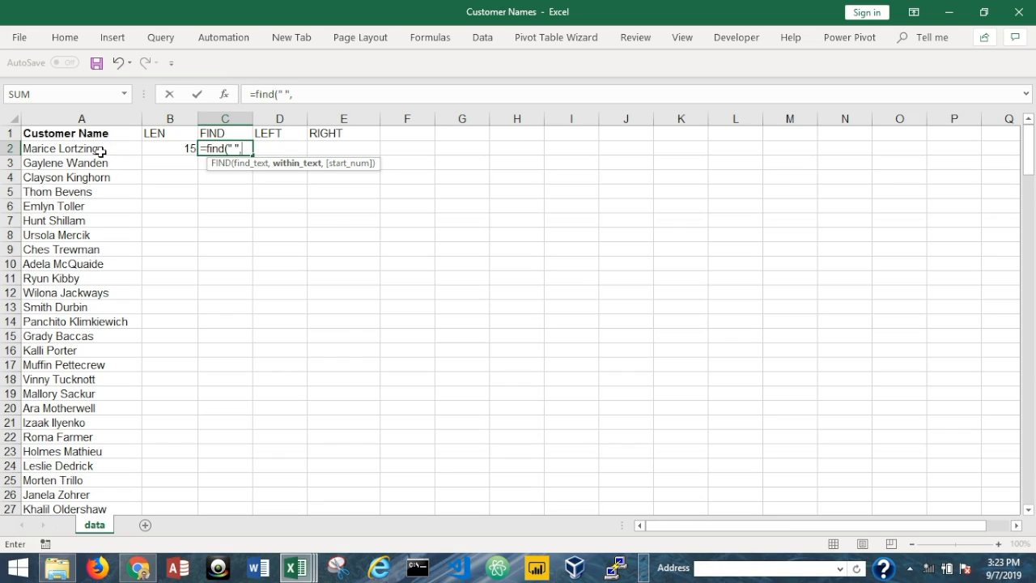
{"action": "left_click", "coordinate": [101, 148]}
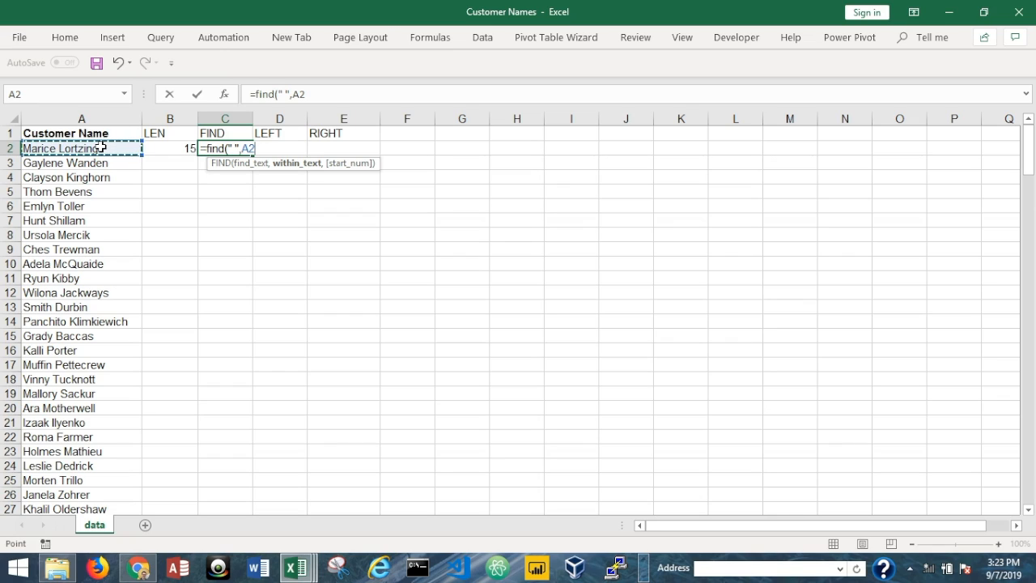
{"action": "type", "text": ")"}
{"action": "key", "text": "Return"}
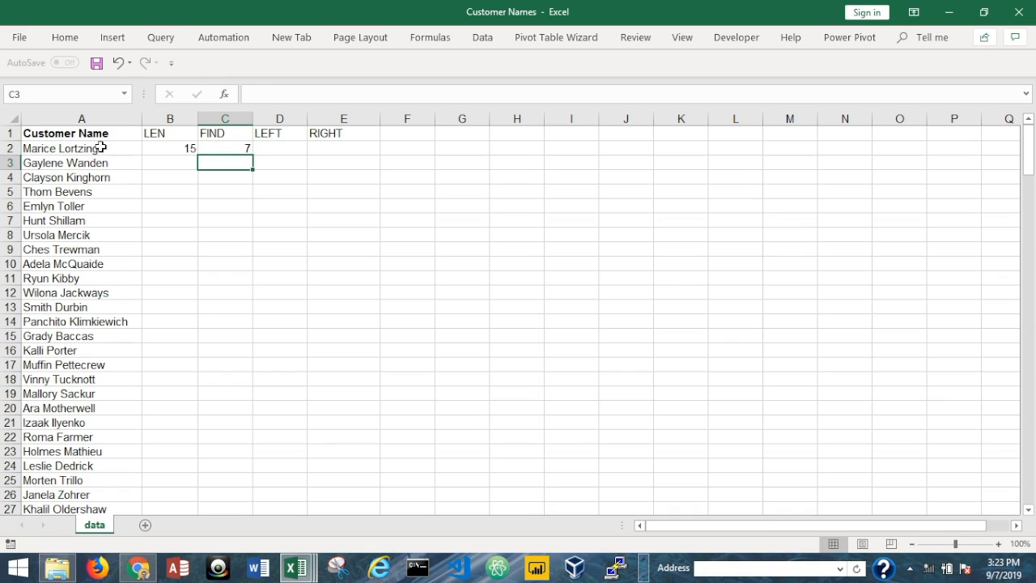
- Enter =LEFT(A2,C2-1) in D2 to extract the first customer's first name
{"action": "left_click", "coordinate": [264, 148]}
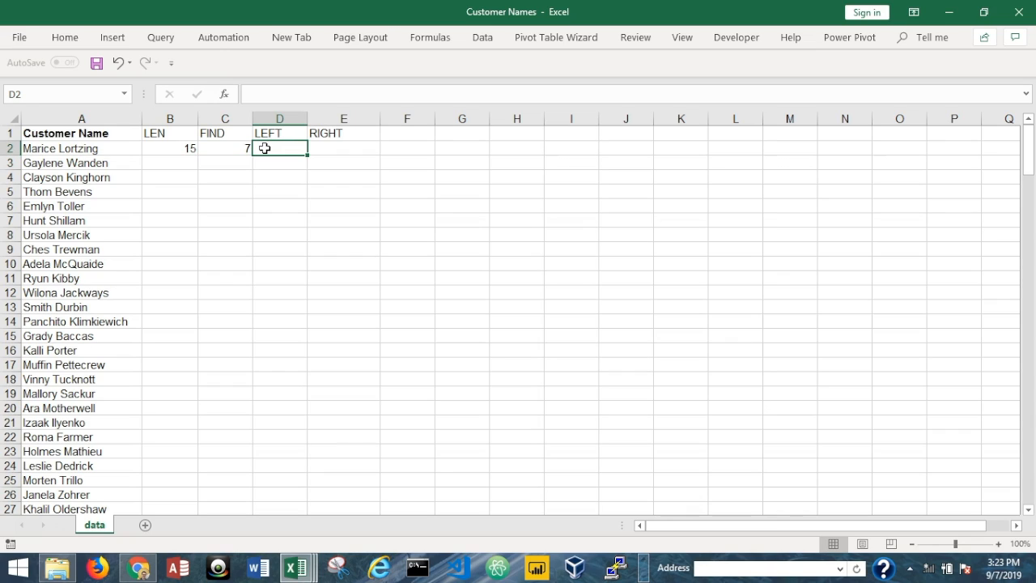
{"action": "type", "text": "=left"}
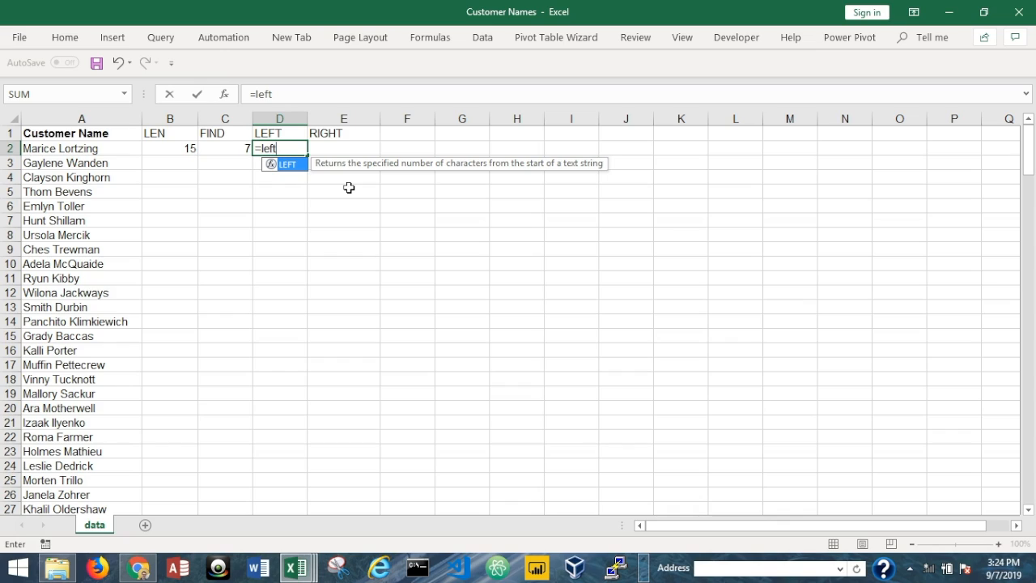
{"action": "type", "text": "("}
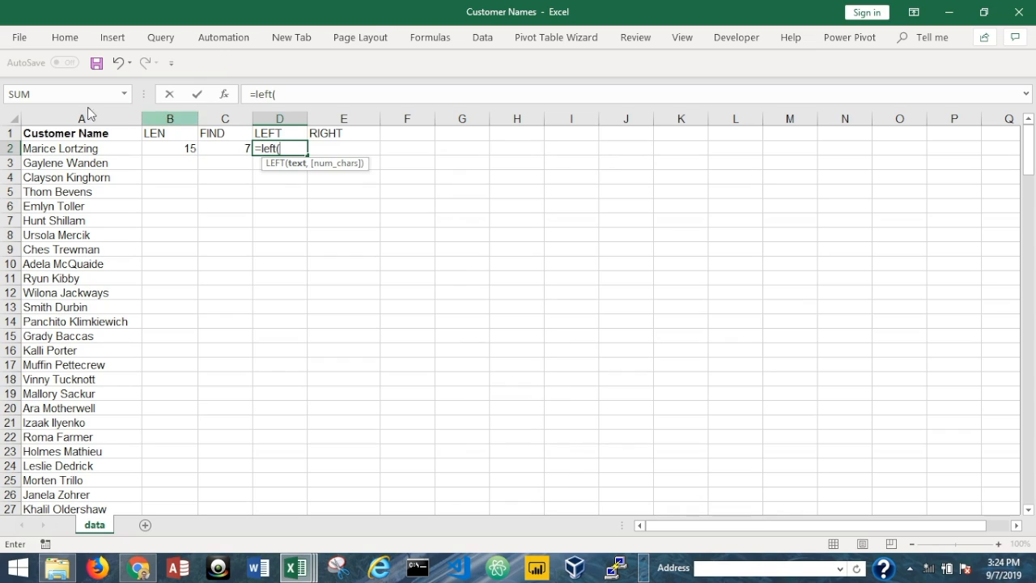
{"action": "left_click", "coordinate": [67, 150]}
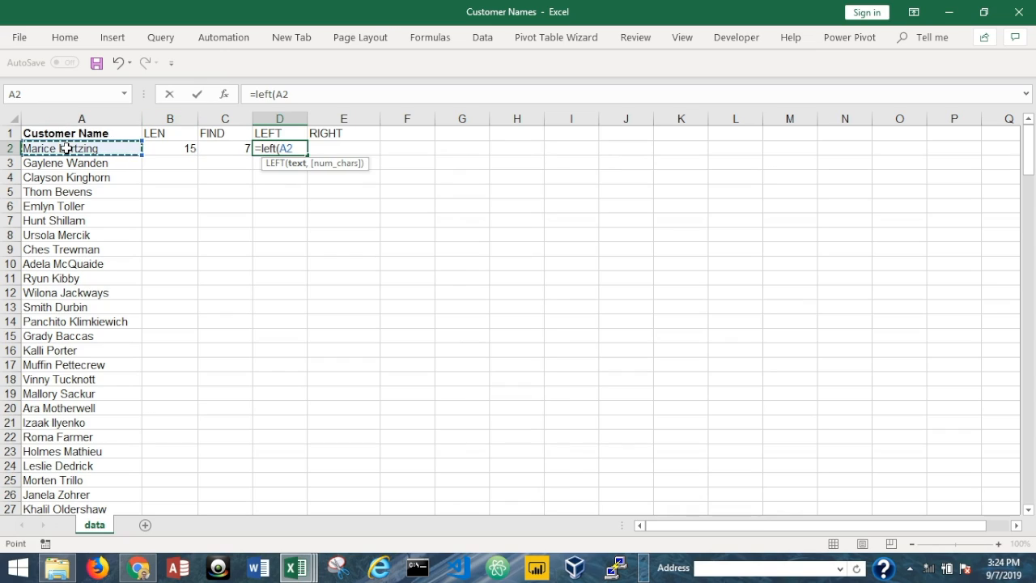
{"action": "type", "text": ","}
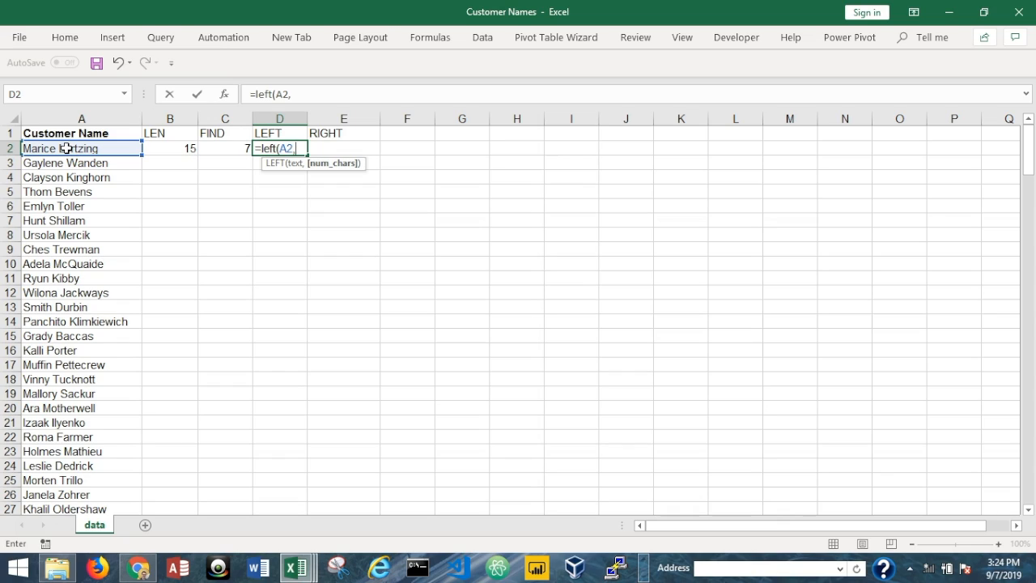
{"action": "left_click", "coordinate": [232, 149]}
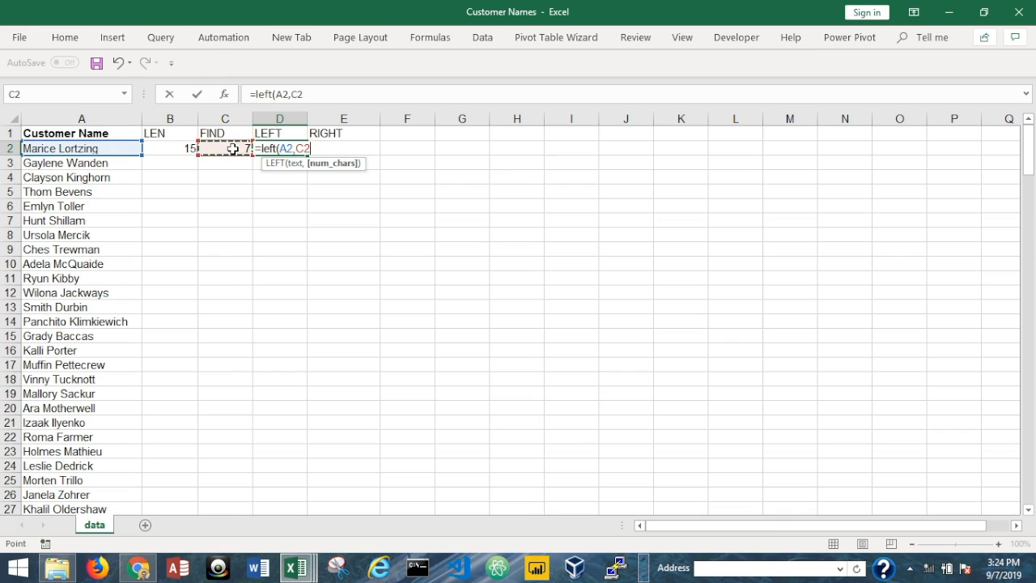
{"action": "type", "text": "-1)"}
{"action": "key", "text": "Return"}
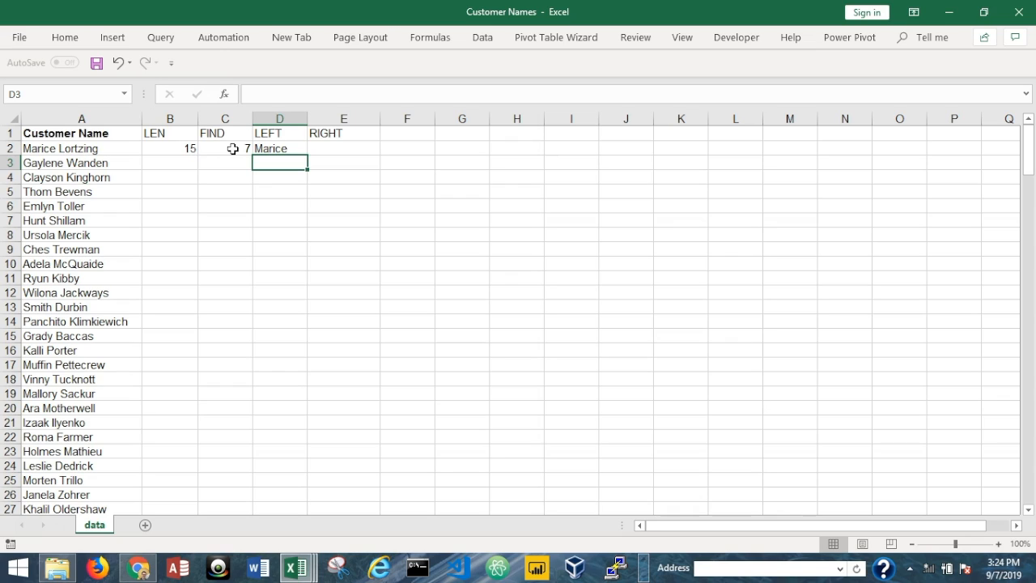
- Enter =RIGHT(A2,B2-C2) in E2 to extract the last name, then check the formulas
{"action": "left_click", "coordinate": [322, 147]}
{"action": "type", "text": "=ri"}
{"action": "type", "text": "ght"}
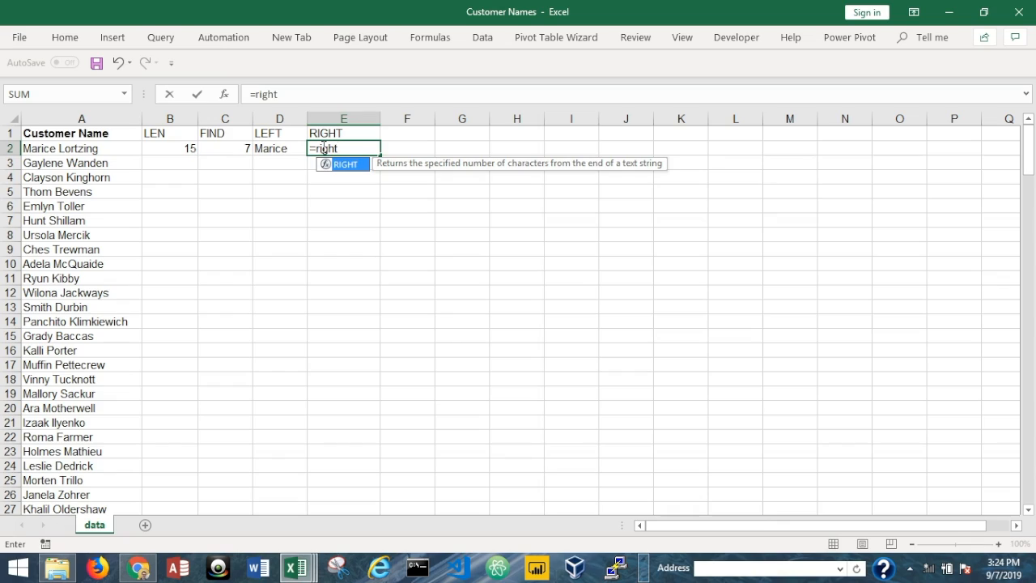
{"action": "key", "text": "Tab"}
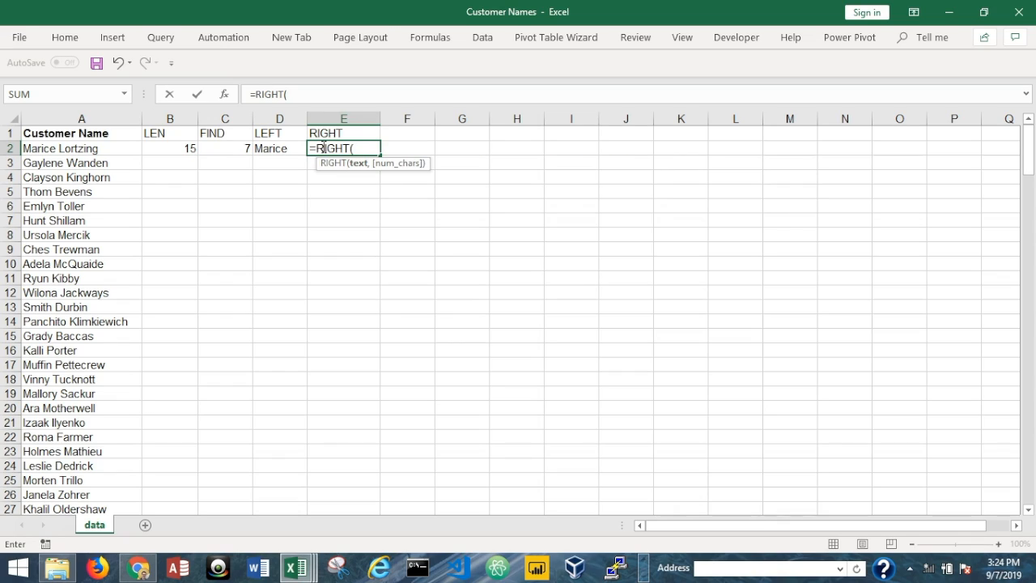
{"action": "left_click", "coordinate": [99, 151]}
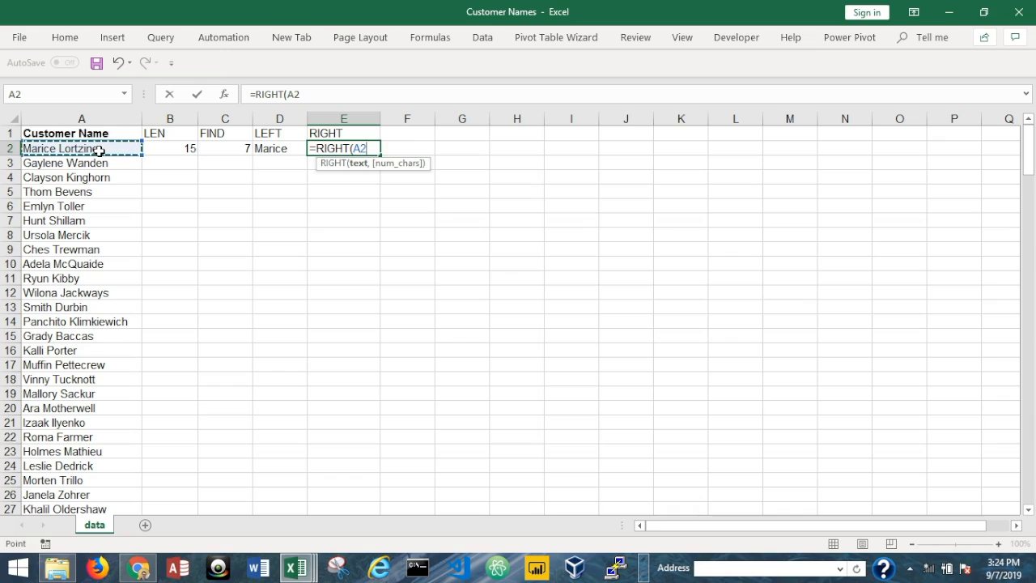
{"action": "type", "text": ","}
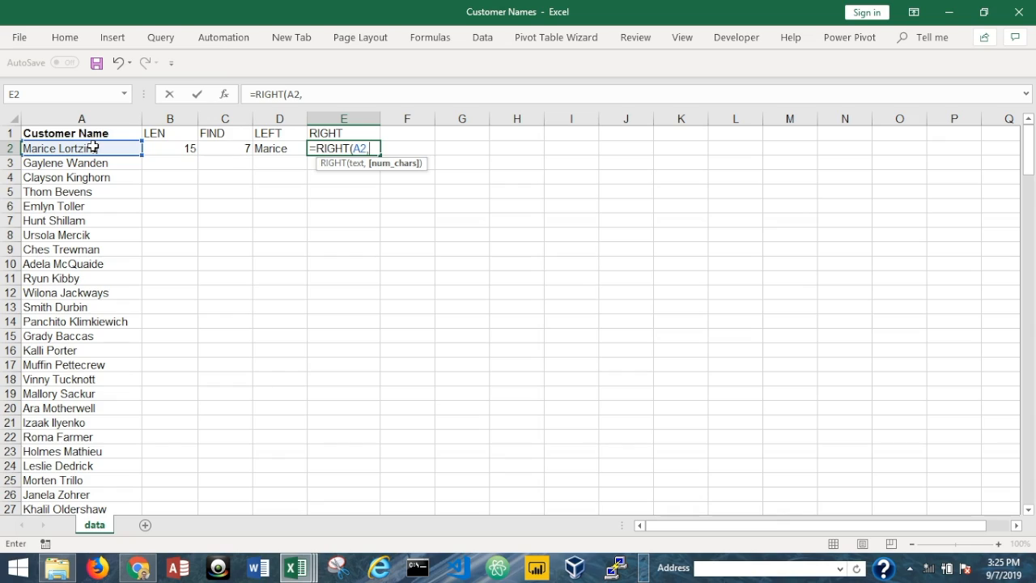
{"action": "left_click", "coordinate": [162, 148]}
{"action": "type", "text": "-"}
{"action": "left_click", "coordinate": [217, 150]}
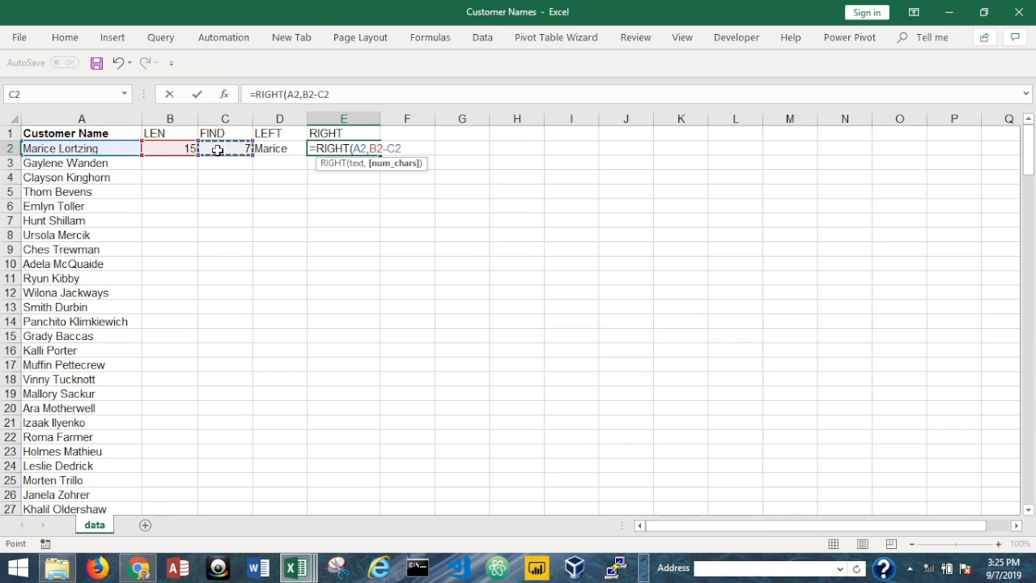
{"action": "type", "text": ")"}
{"action": "key", "text": "Return"}
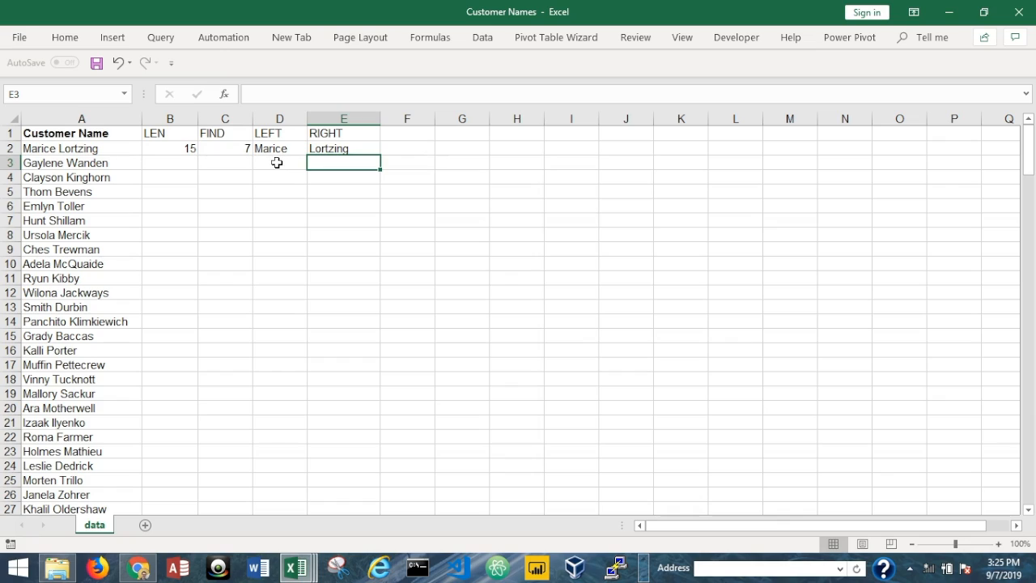
{"action": "left_click", "coordinate": [330, 149]}
{"action": "left_click", "coordinate": [188, 149]}
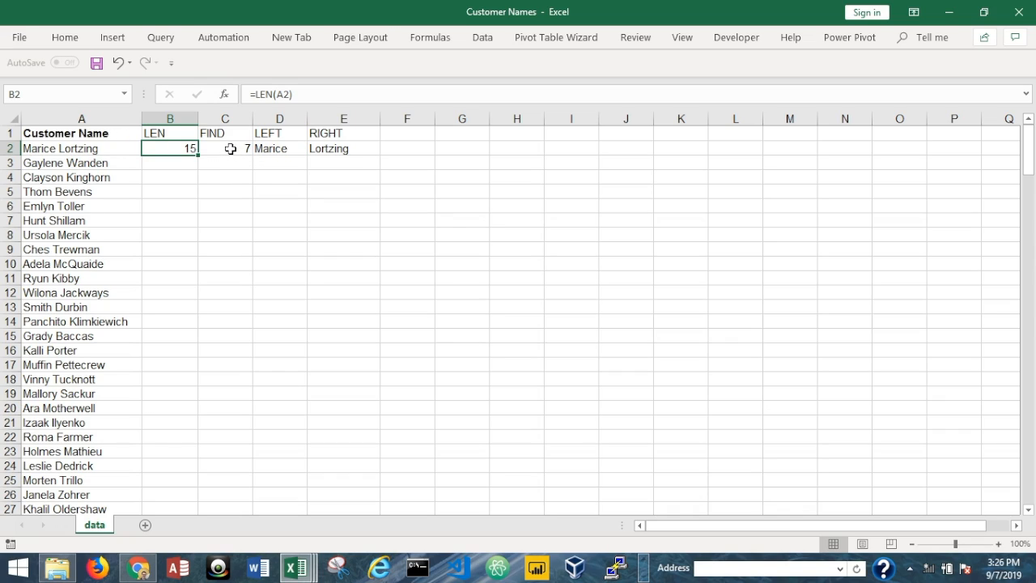
{"action": "key", "text": "Right"}
{"action": "key", "text": "Right"}
{"action": "key", "text": "Right"}
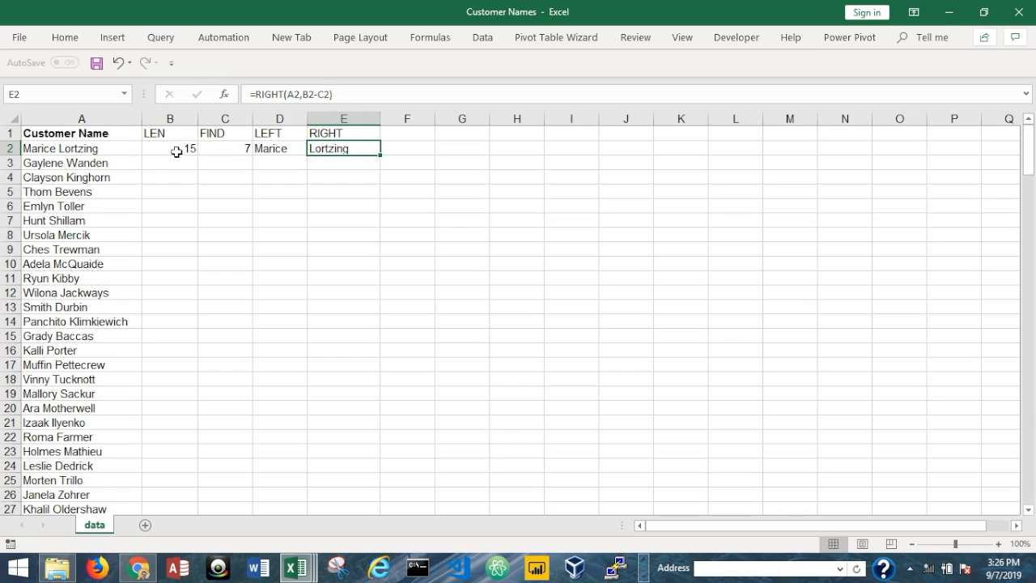
{"action": "left_click", "coordinate": [177, 151]}
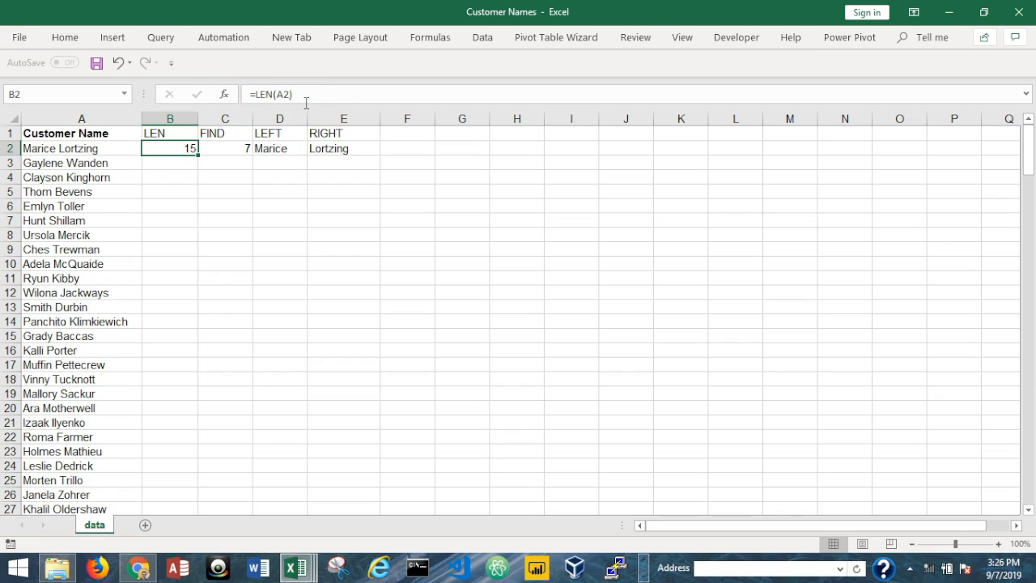
{"action": "left_click", "coordinate": [240, 149]}
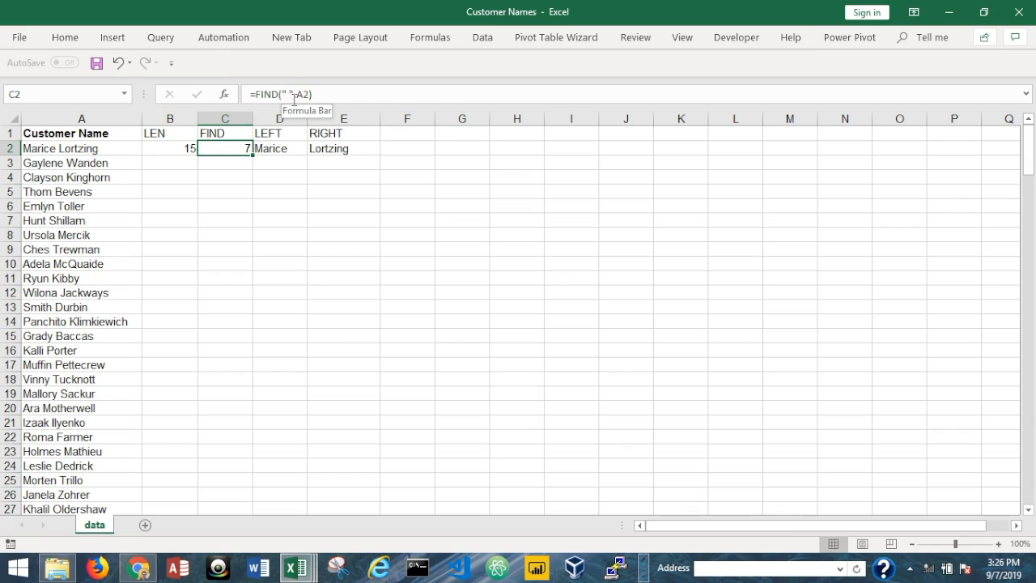
{"action": "left_click", "coordinate": [329, 147]}
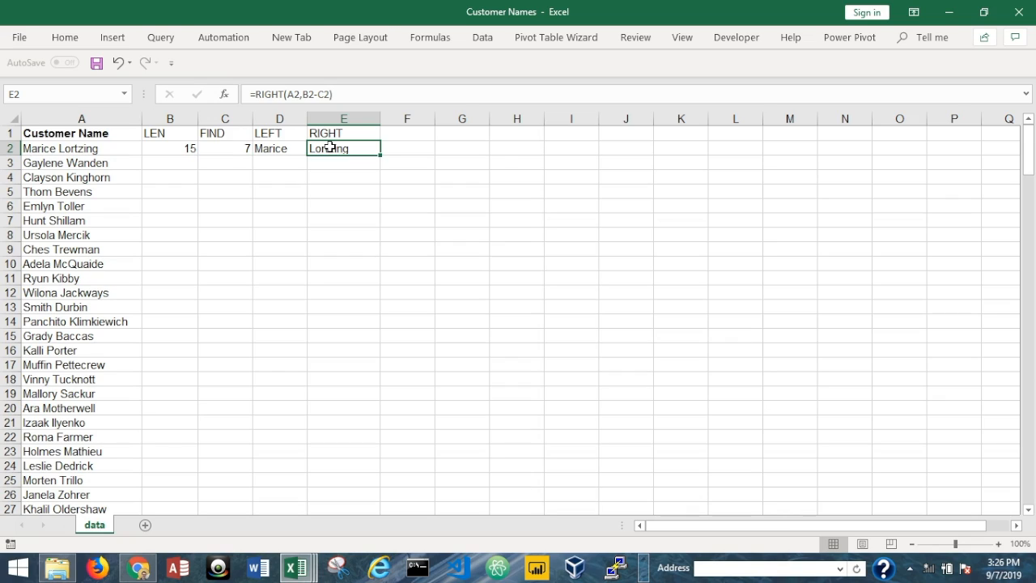
{"action": "left_click", "coordinate": [69, 146]}
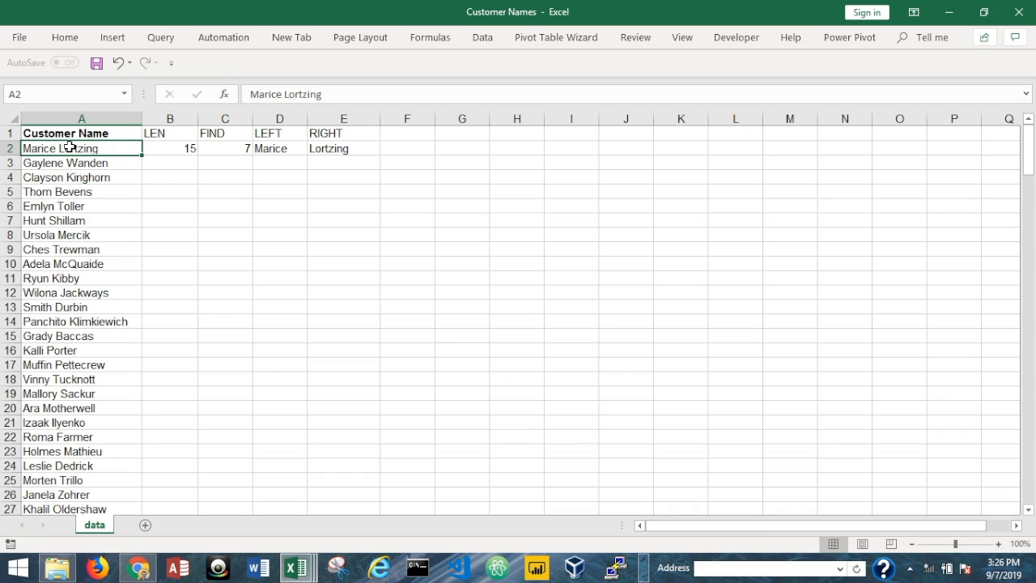
- Select B2:E201 and fill the row 2 formulas down with Ctrl+D
{"action": "key", "text": "ctrl+Down"}
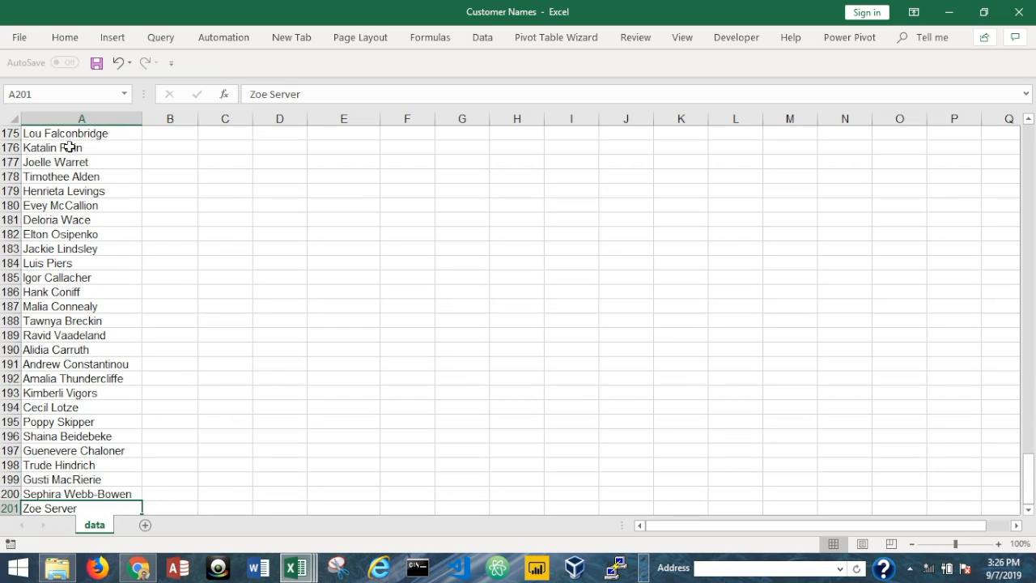
{"action": "key", "text": "Right"}
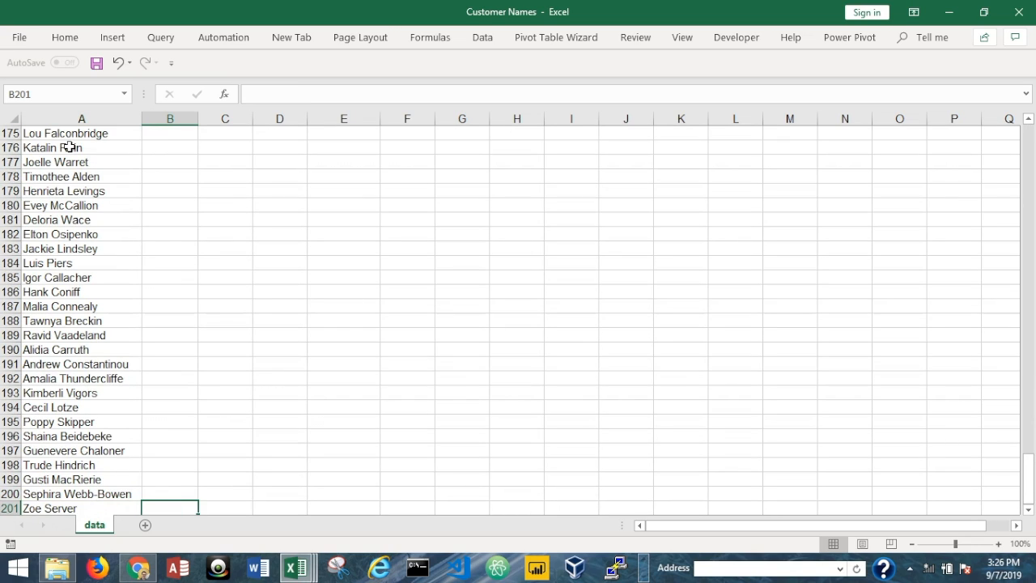
{"action": "key", "text": "shift+Right"}
{"action": "key", "text": "shift+Right"}
{"action": "key", "text": "shift+Right"}
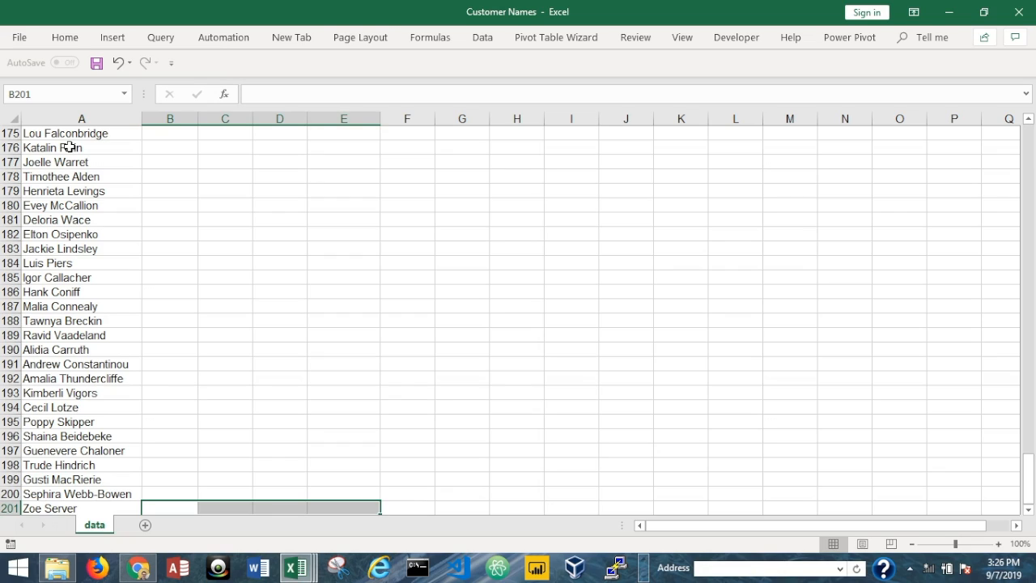
{"action": "key", "text": "ctrl+shift+Up"}
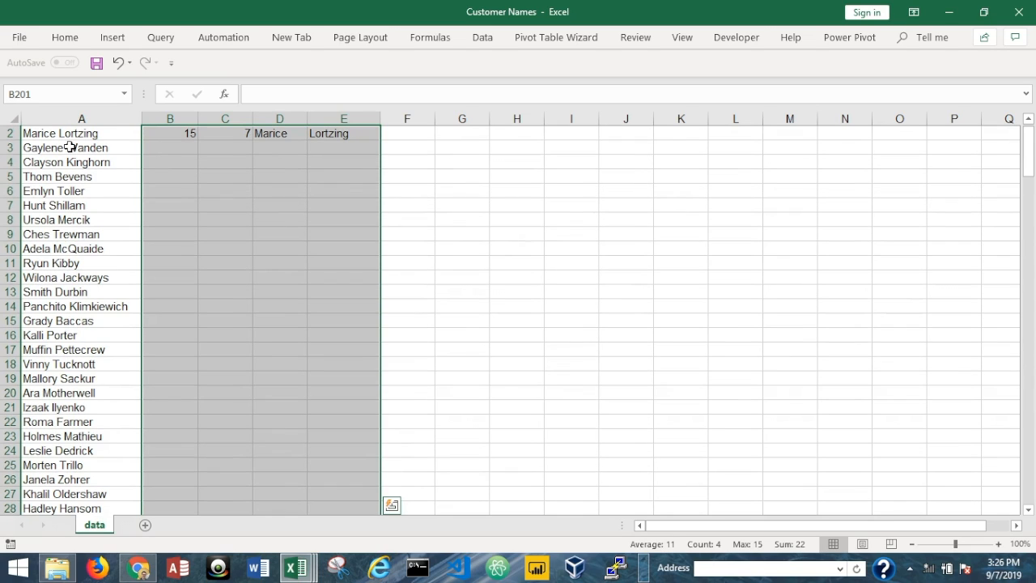
{"action": "key", "text": "ctrl+d"}
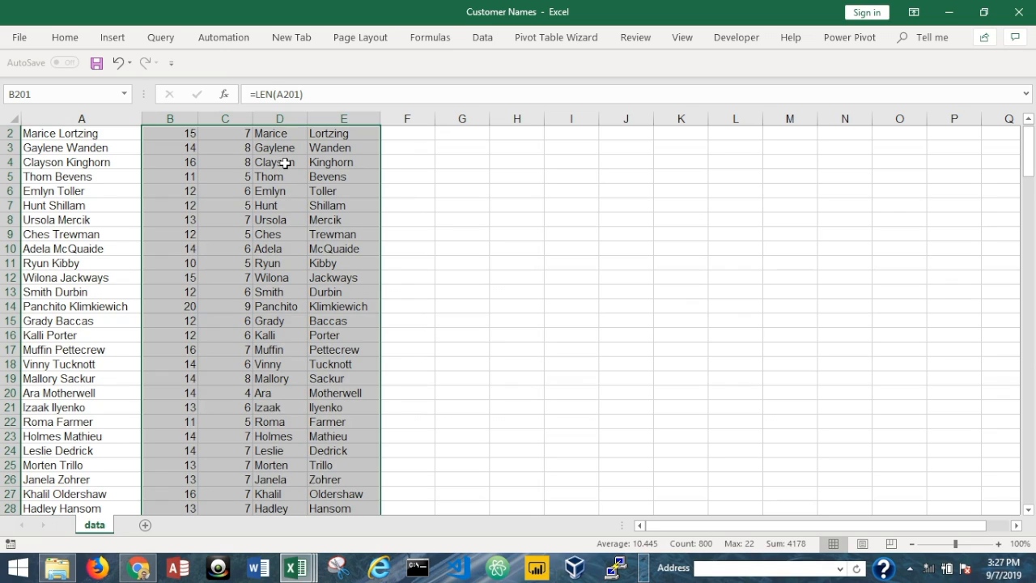
{"action": "key", "text": "ctrl+Up"}
{"action": "key", "text": "Down"}
{"action": "key", "text": "Right"}
{"action": "key", "text": "Right"}
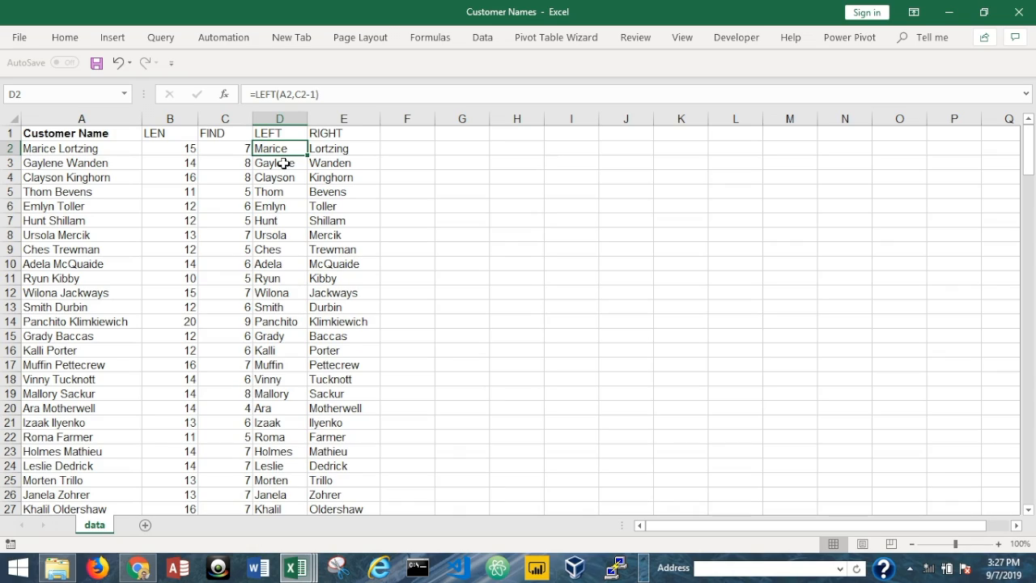